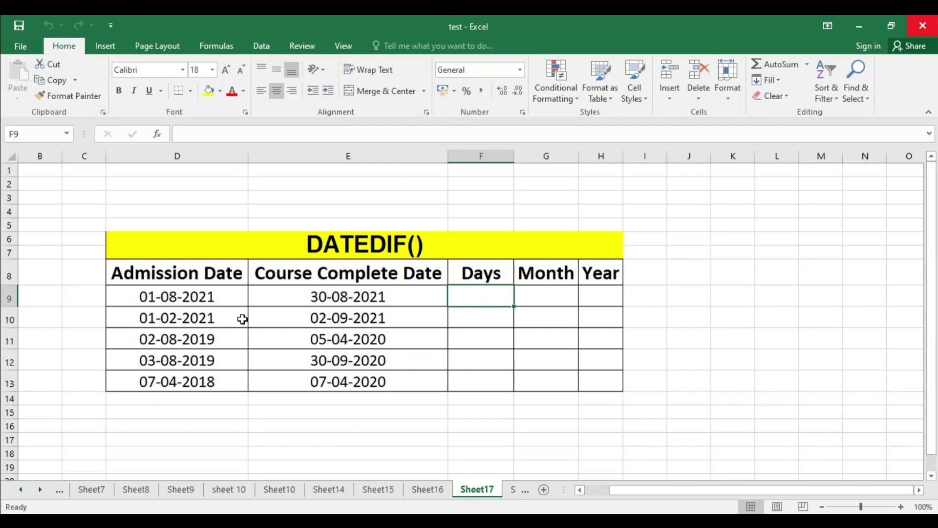
Step: Review the Admission Date and Course Complete Date columns and the empty Days, Month and Year cells in row 9
click(171, 274)
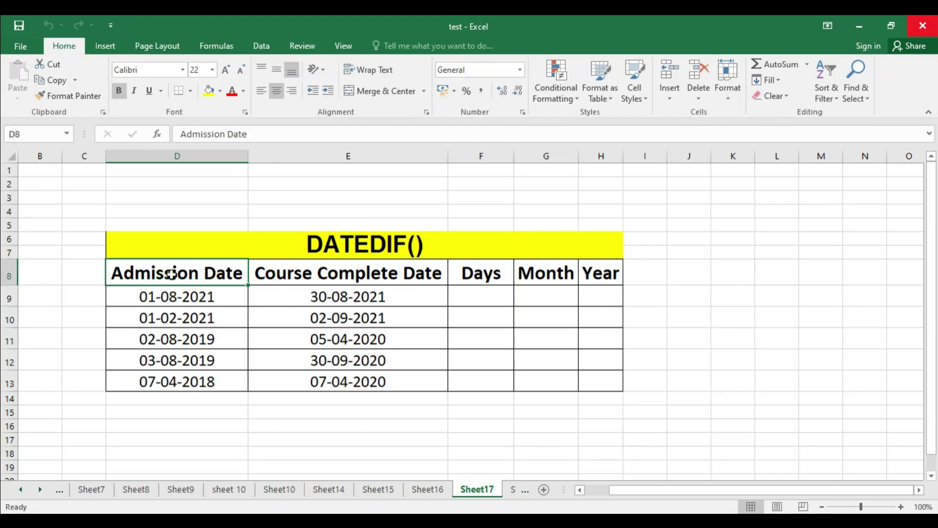
click(360, 275)
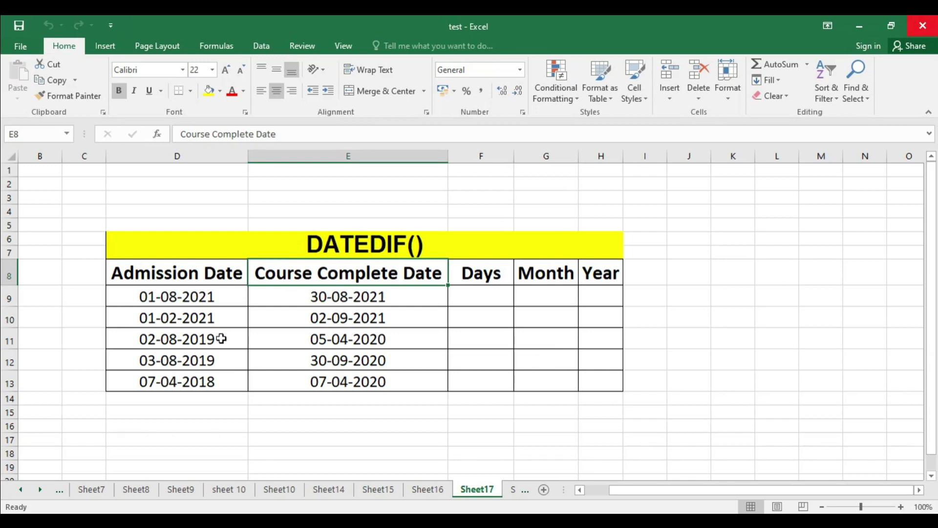
drag(179, 299, 188, 375)
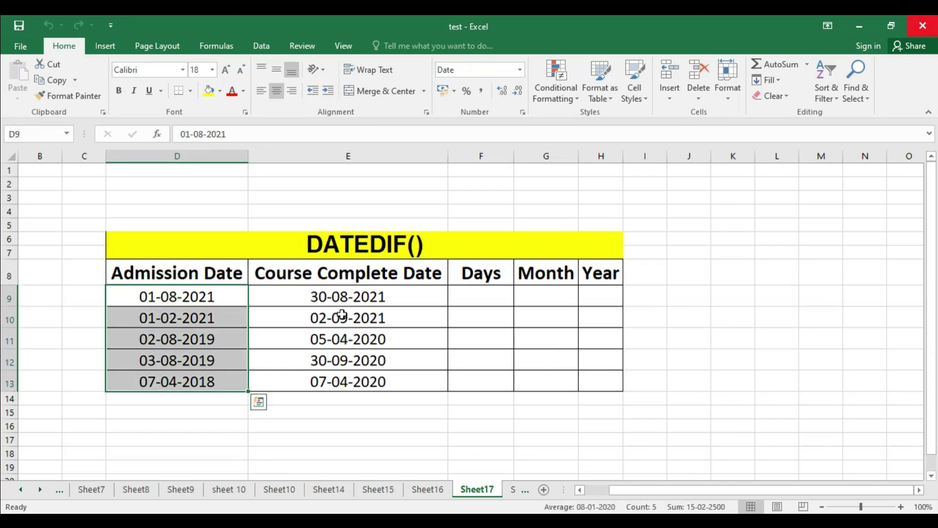
drag(345, 294, 360, 380)
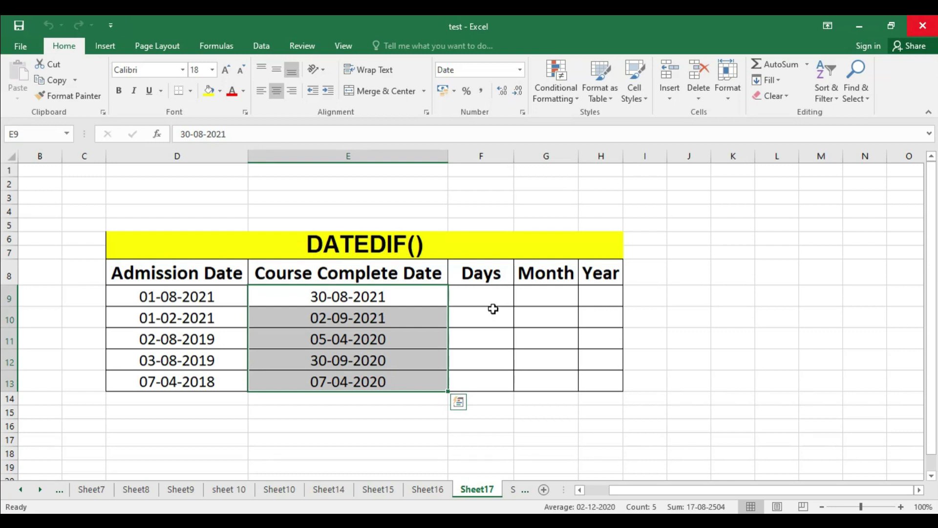
click(492, 296)
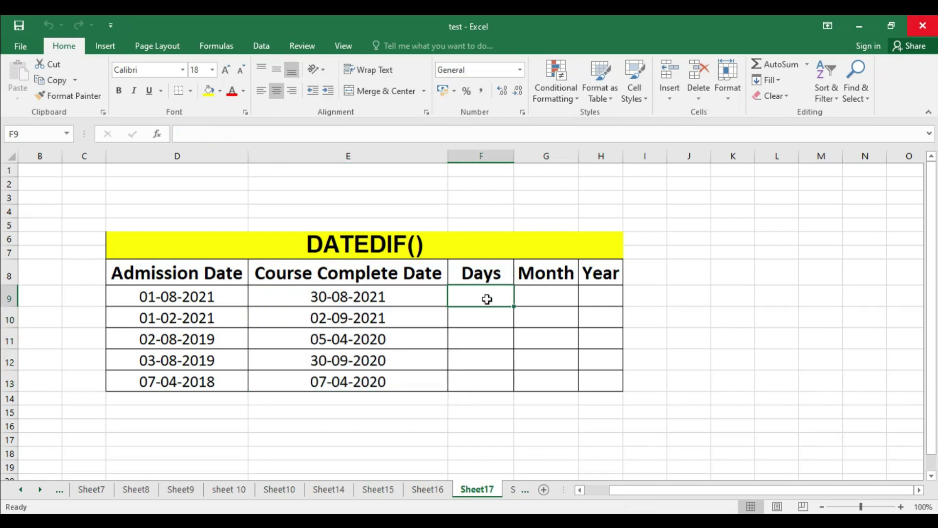
click(546, 298)
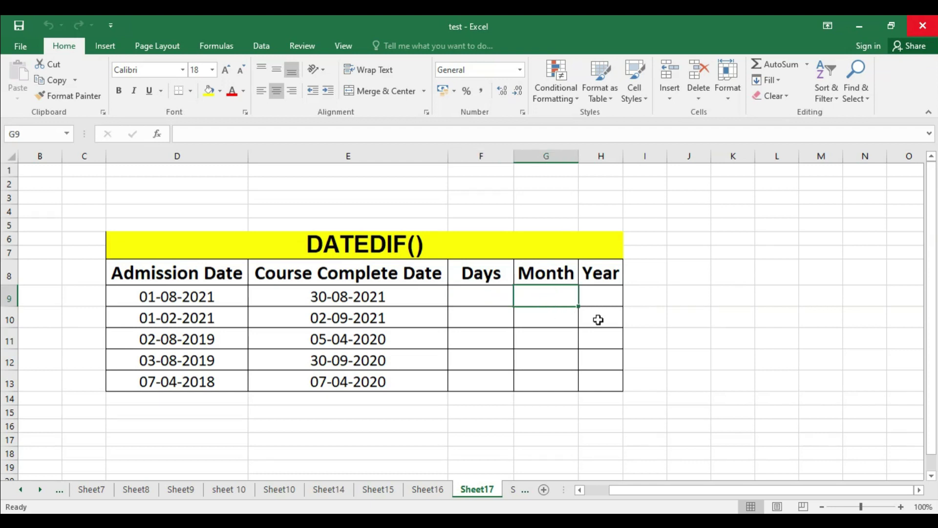
click(608, 300)
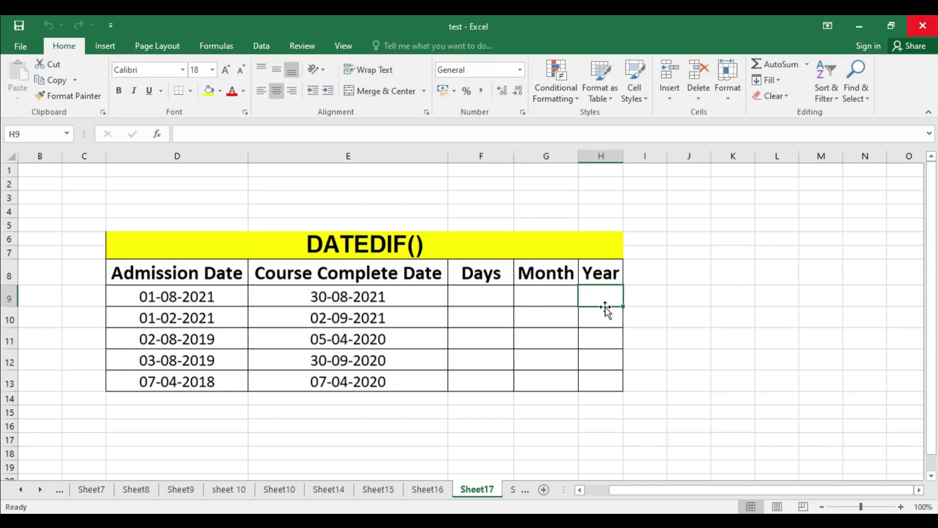
Step: Enter =datedif(D9,E9,"d") in F9 to calculate the days between admission and course completion
double_click(479, 299)
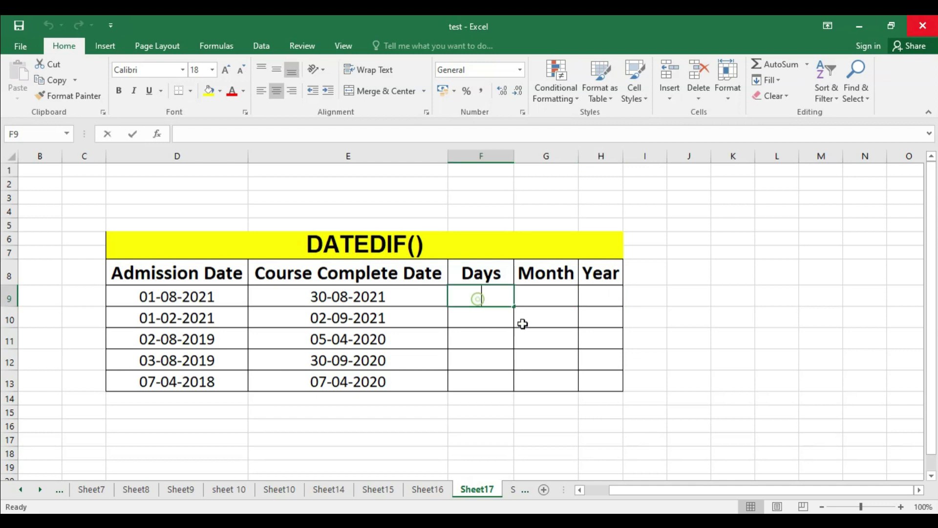
text(=)
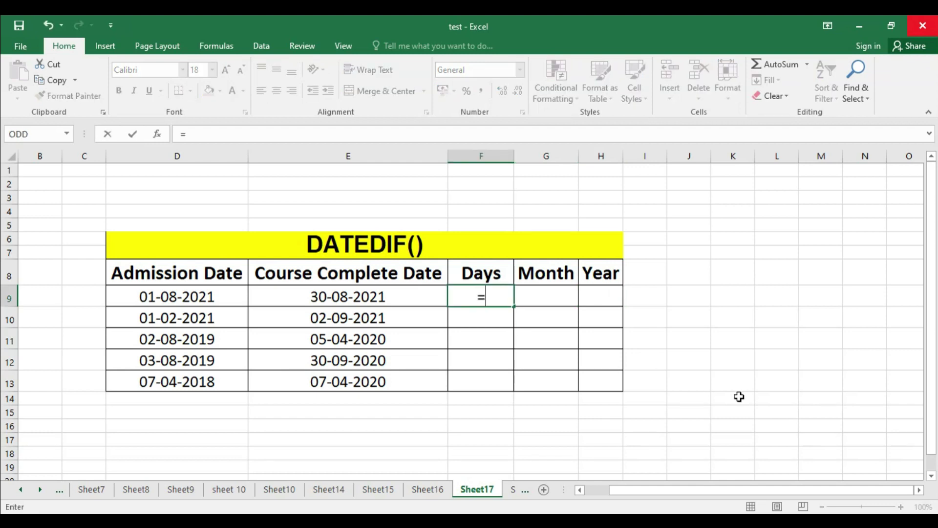
text(date)
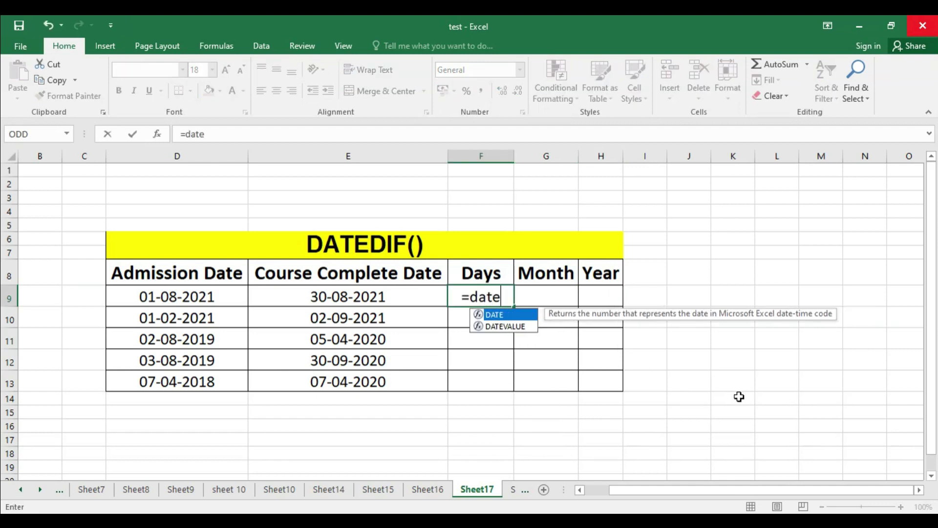
text(dif)
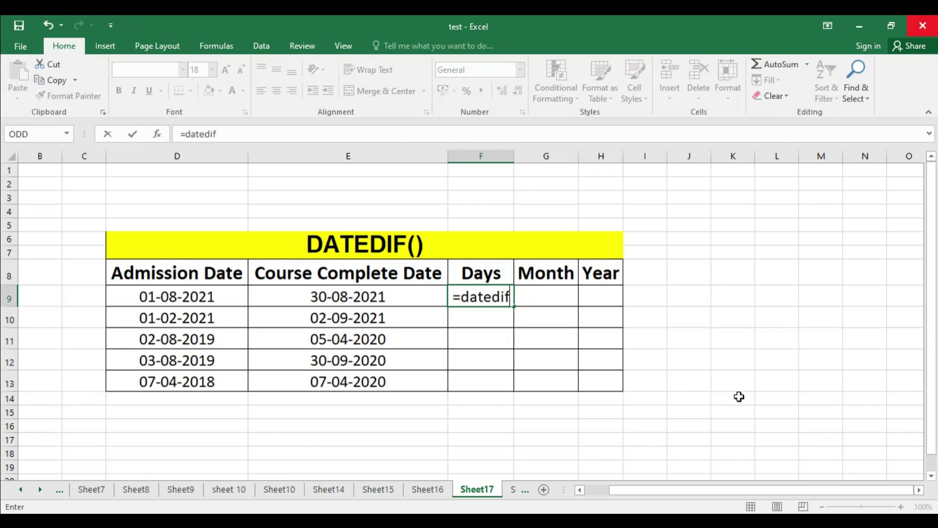
text(()
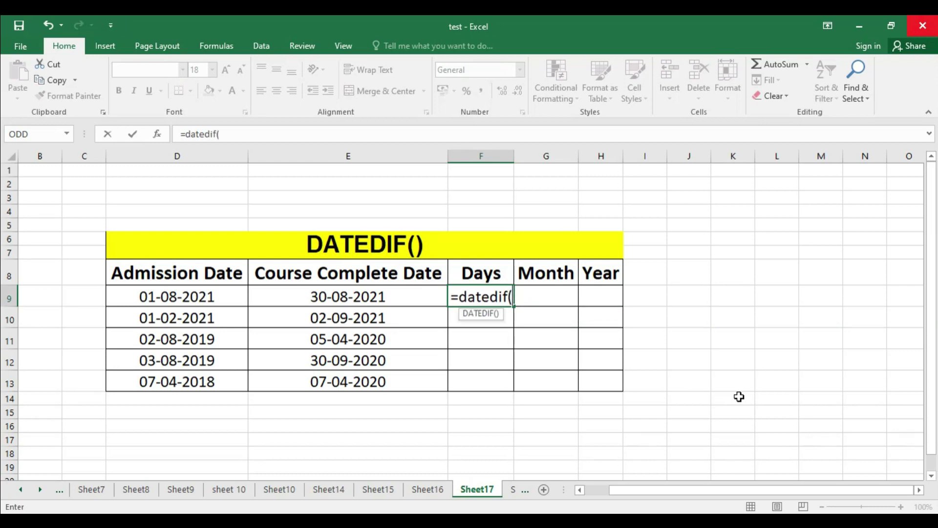
click(197, 296)
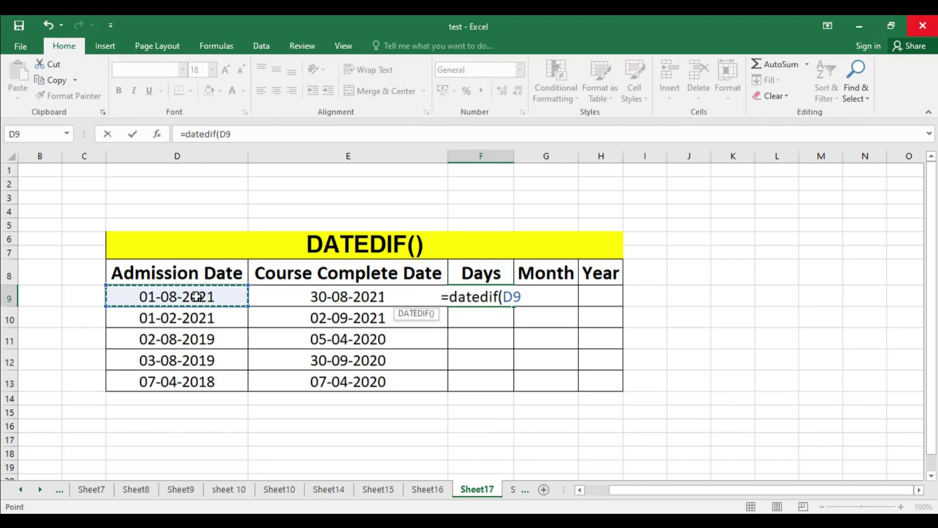
text(,)
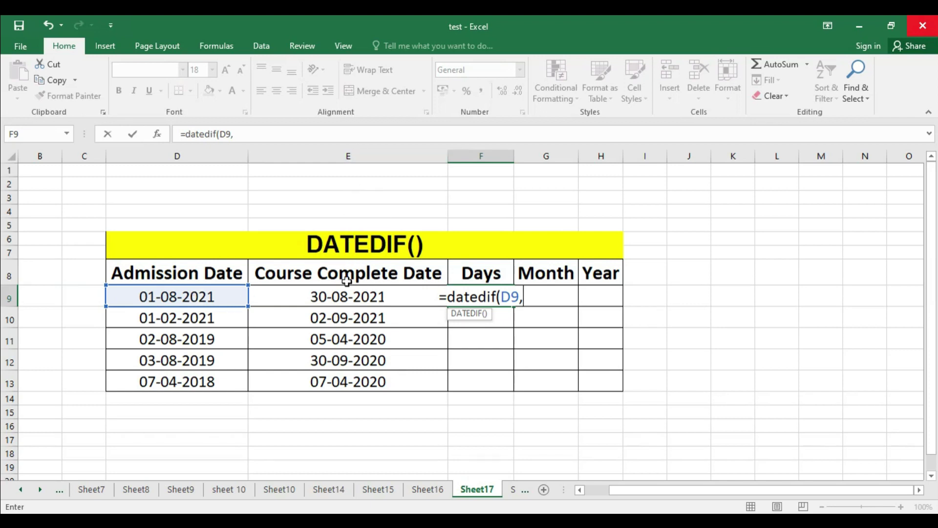
click(344, 298)
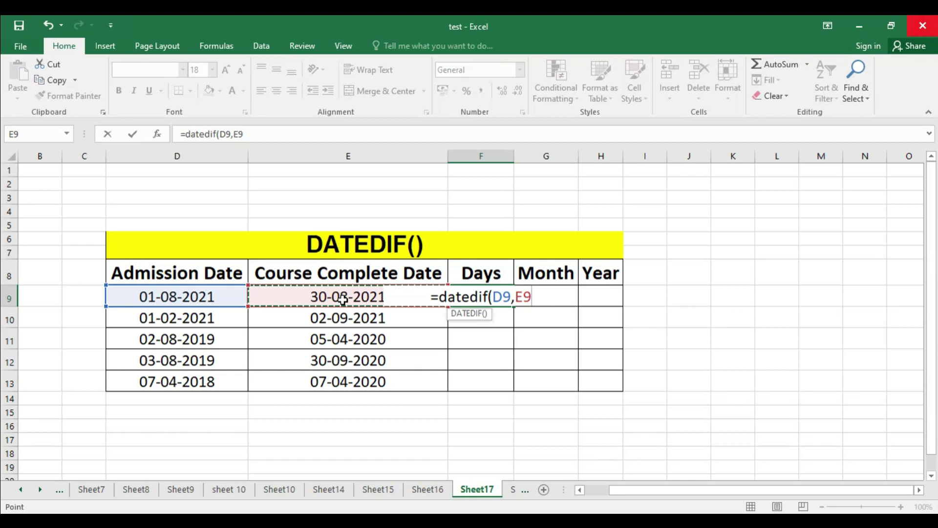
text(,)
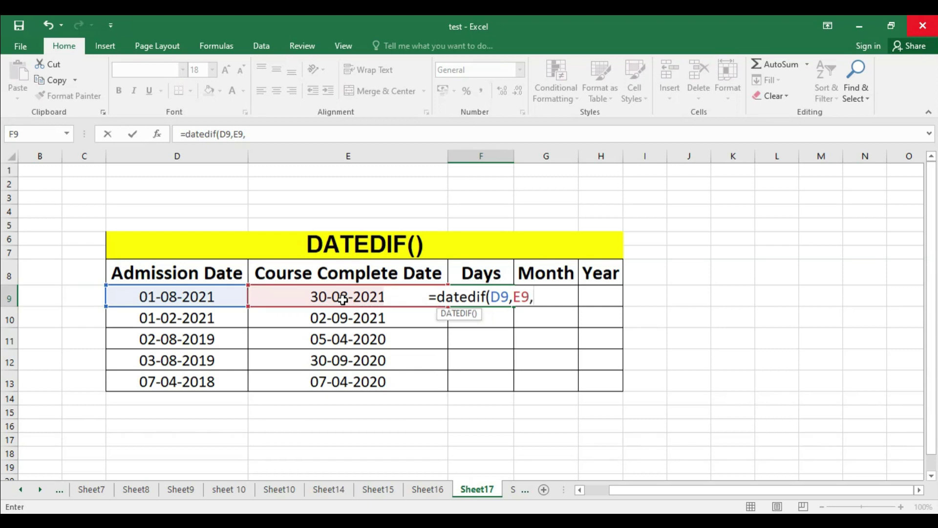
text(")
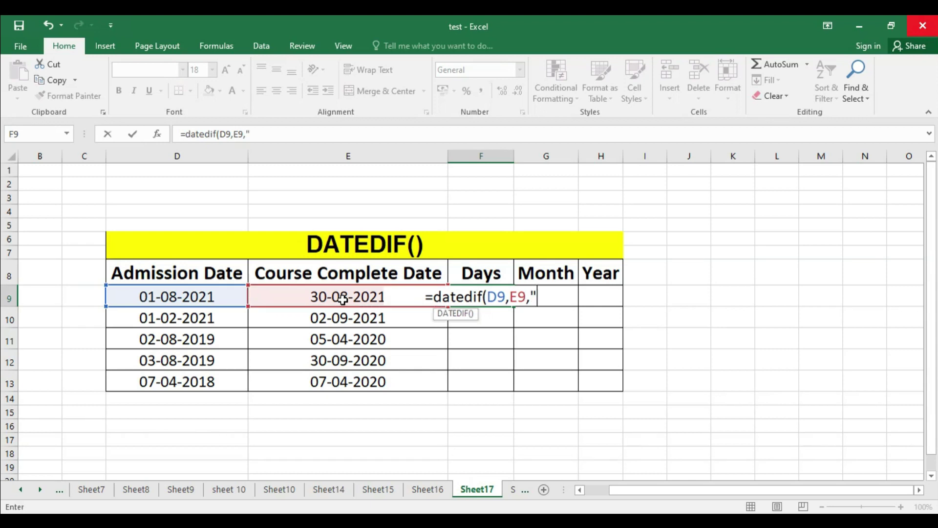
text(d")
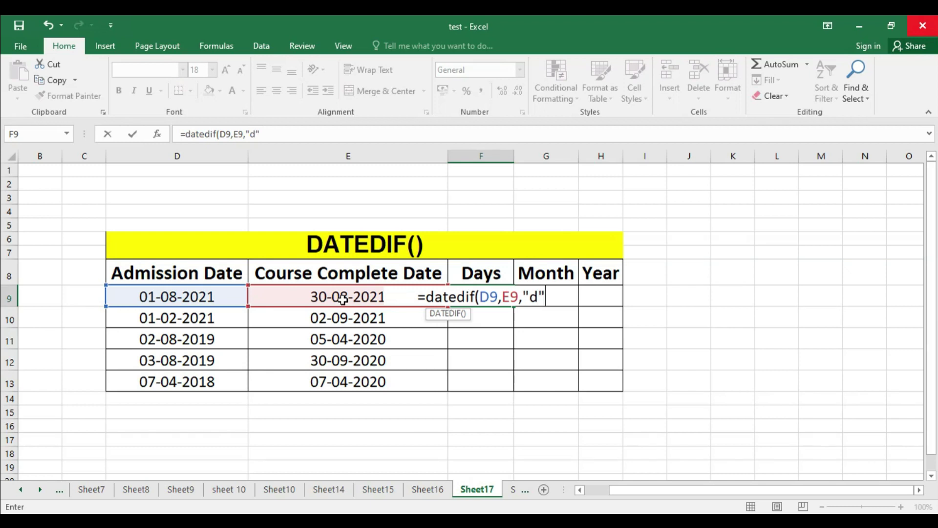
text())
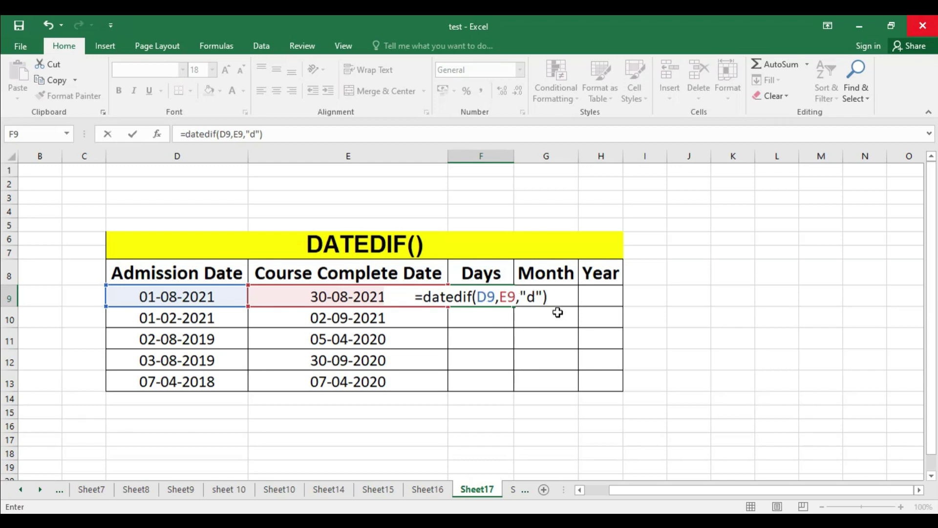
key(Return)
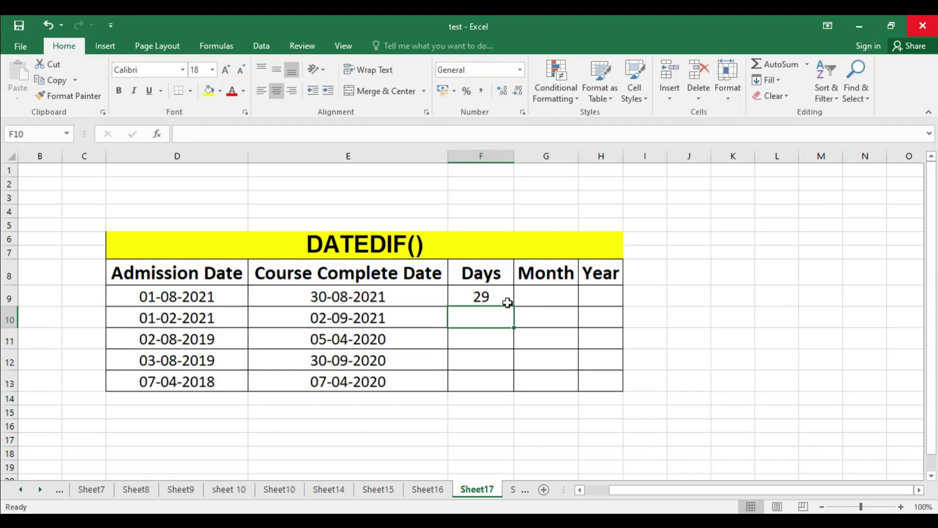
Step: Fill the day-count formula from F9 down to F13 and compare it with the admission and completion dates in rows 10 and 11
click(180, 300)
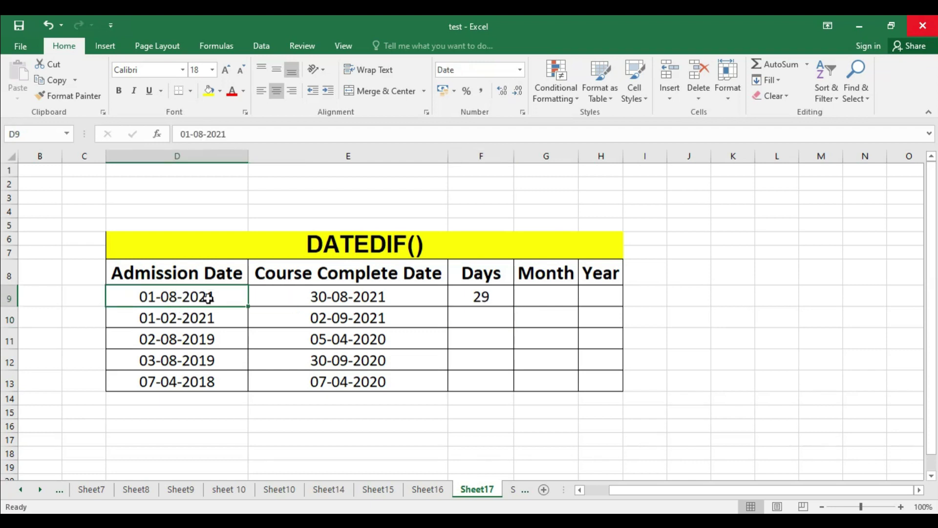
click(327, 298)
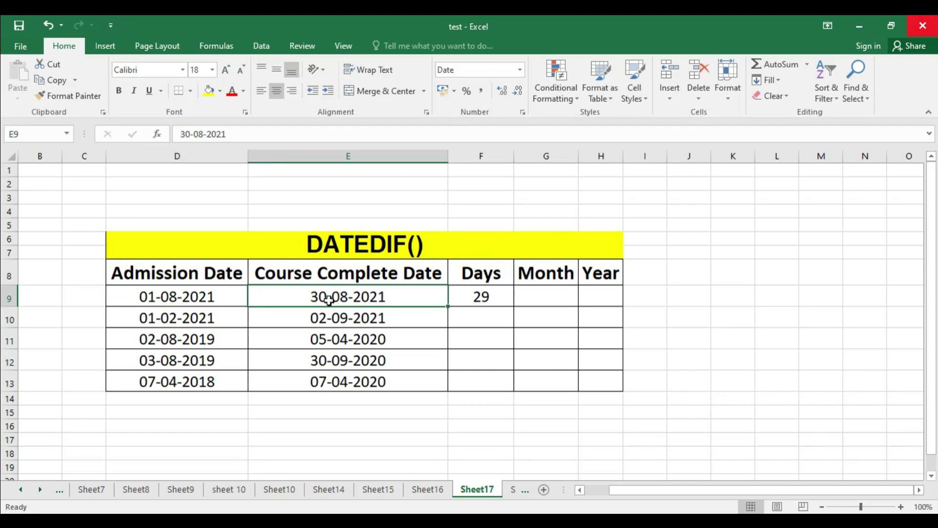
click(500, 300)
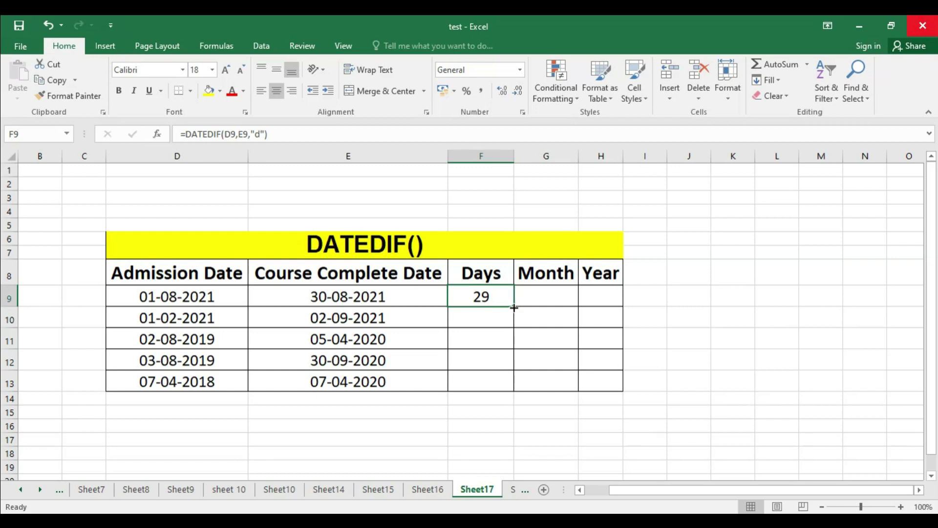
double_click(514, 307)
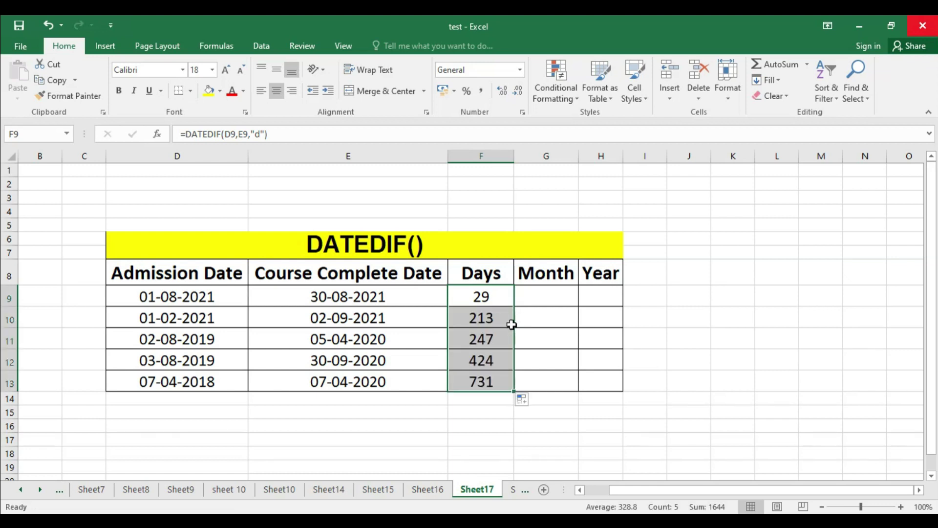
click(177, 319)
click(292, 317)
click(202, 338)
click(326, 339)
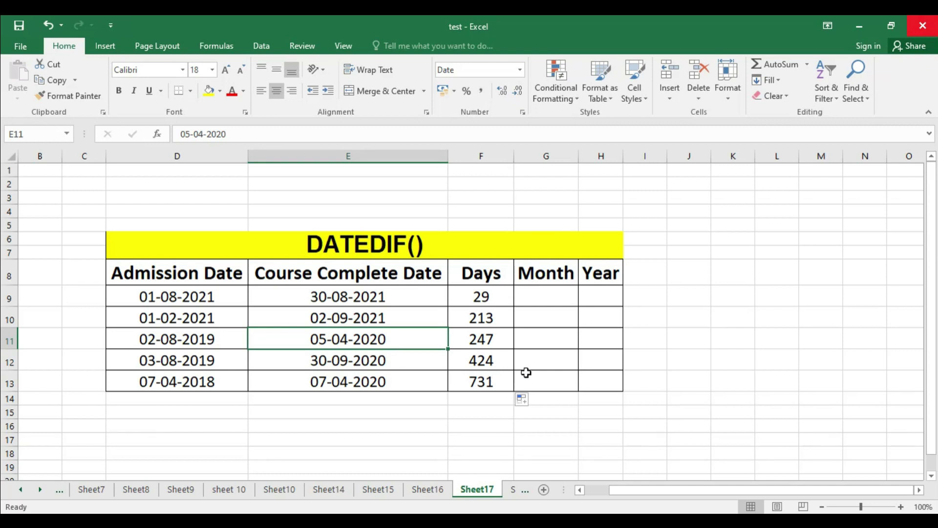
Step: Enter =datedif(D9,E9,"m") in G9 to calculate the complete months between admission and course completion
click(547, 298)
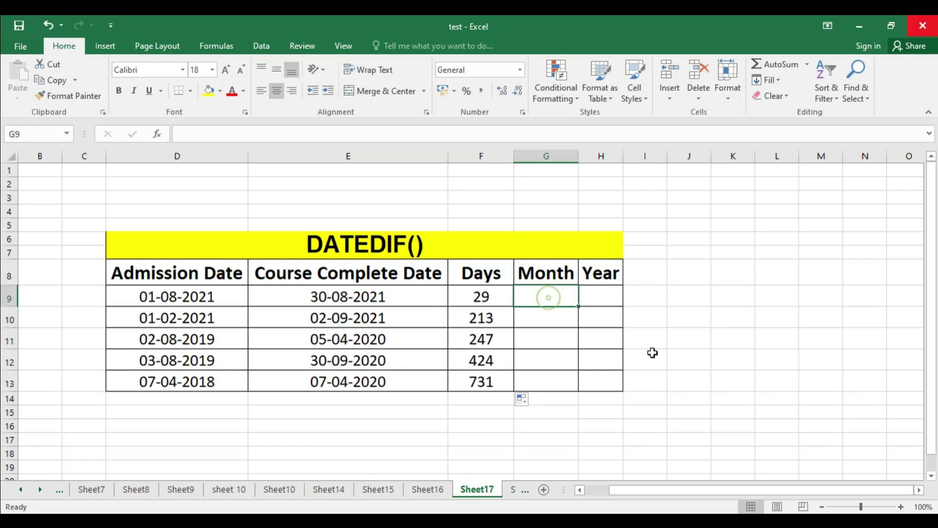
text(=)
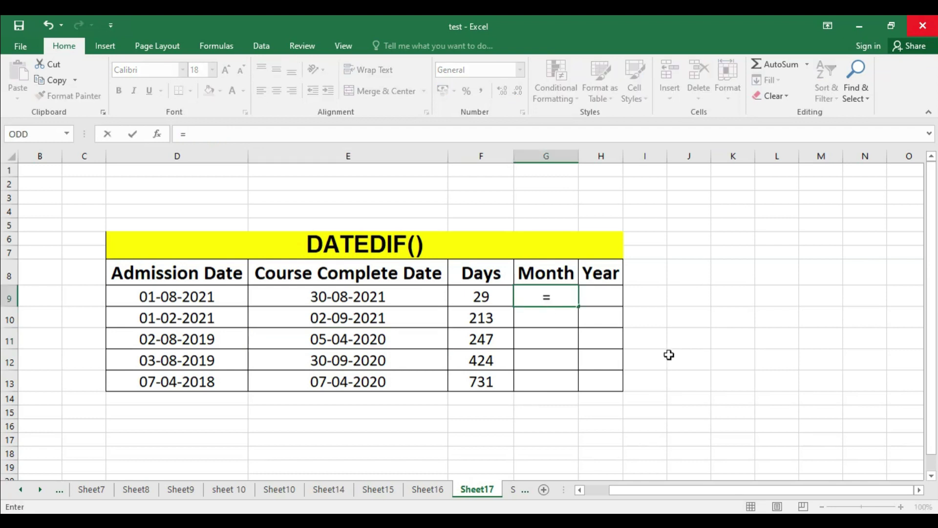
text(datedif)
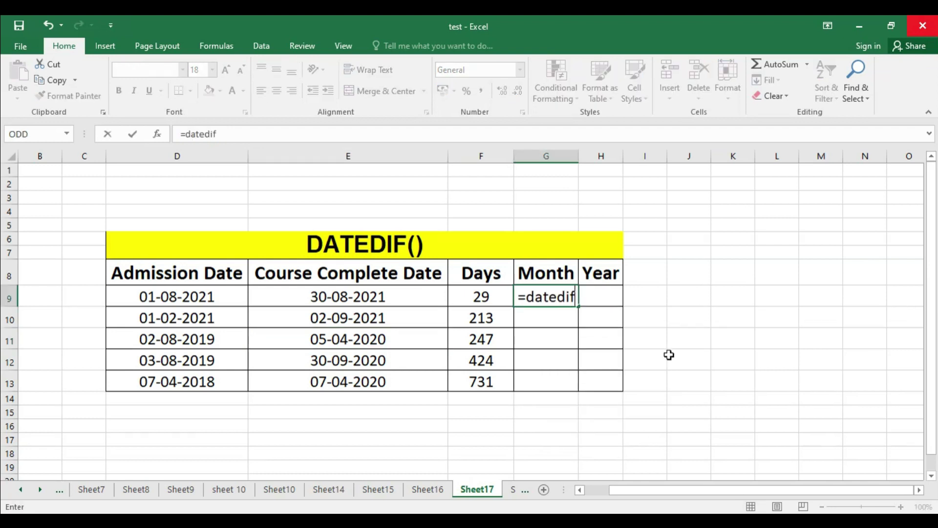
text(()
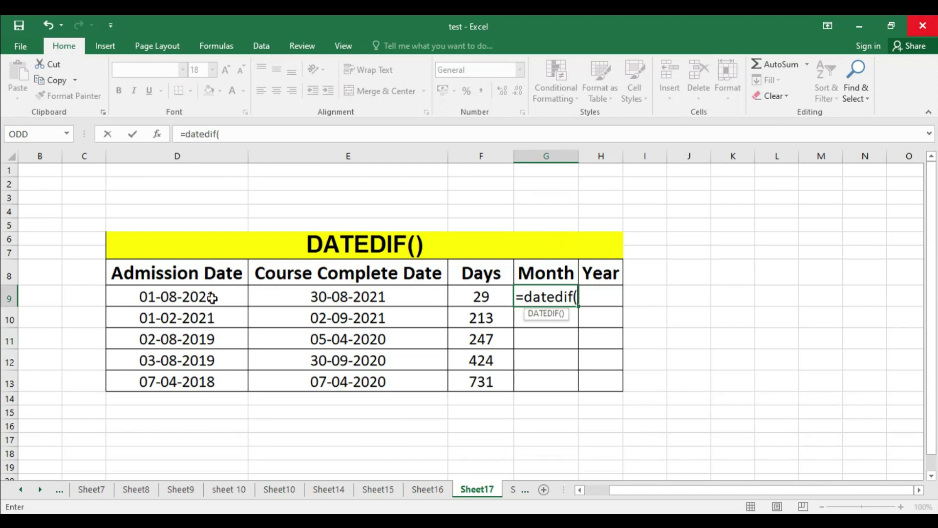
click(209, 297)
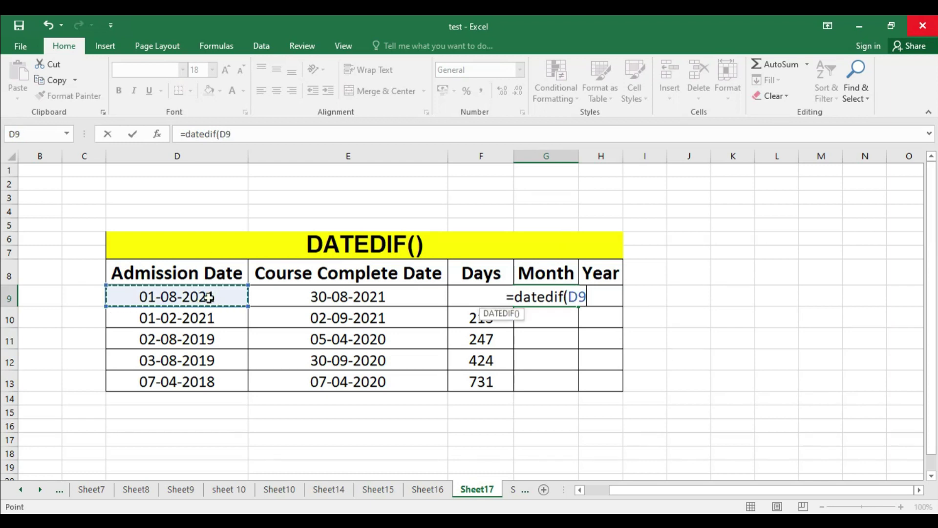
text(,)
click(308, 296)
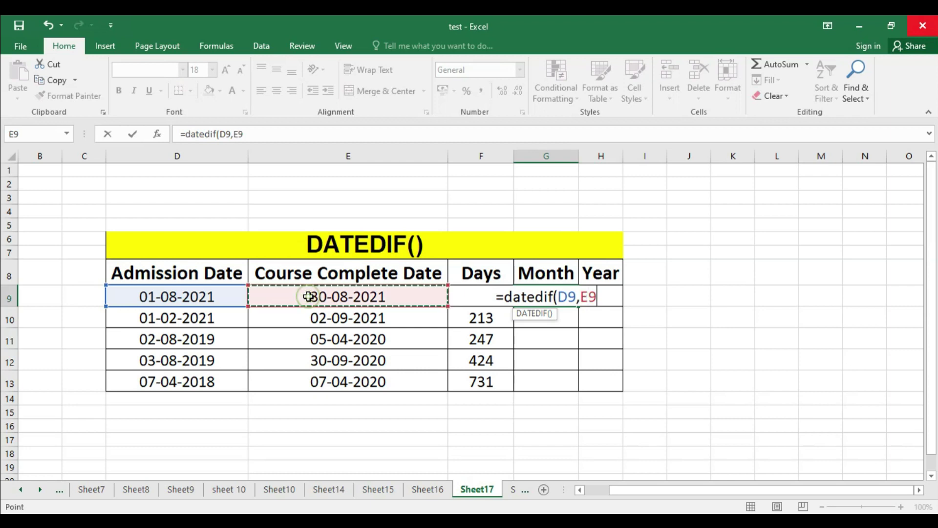
text(,)
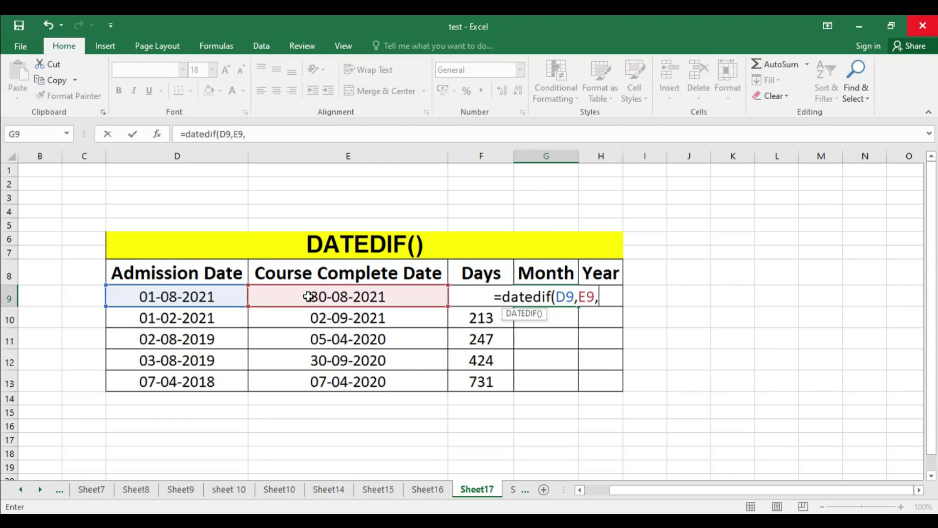
text("m"))
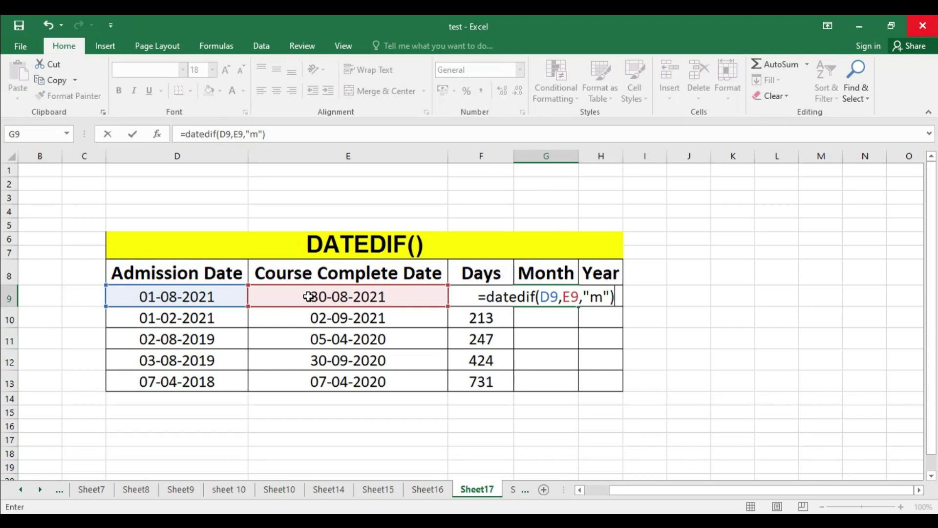
key(Return)
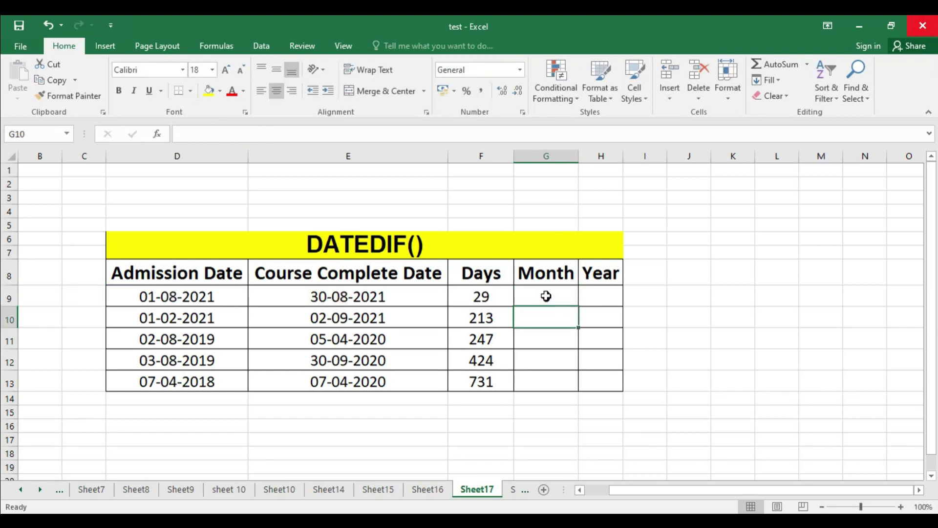
click(546, 296)
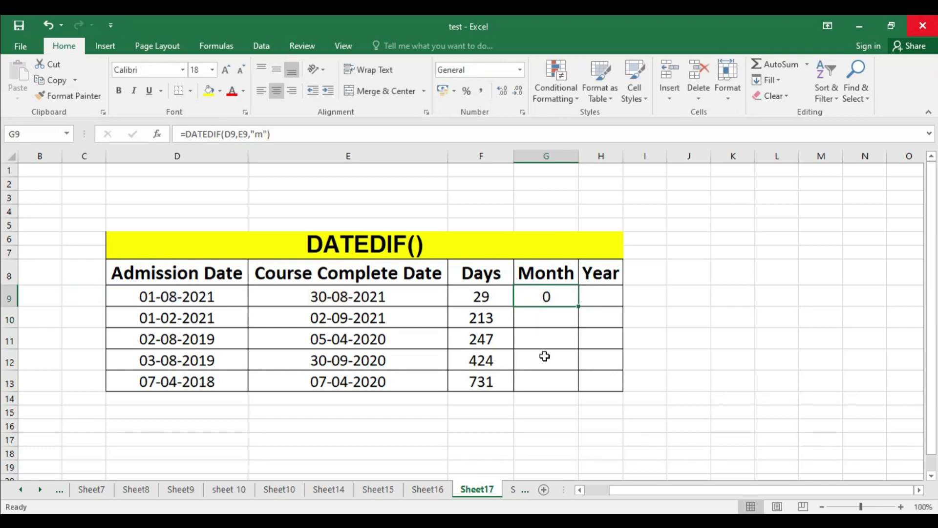
Step: Check the admission and completion dates in row 9 and fill the month formula from G9 down to G13
click(170, 298)
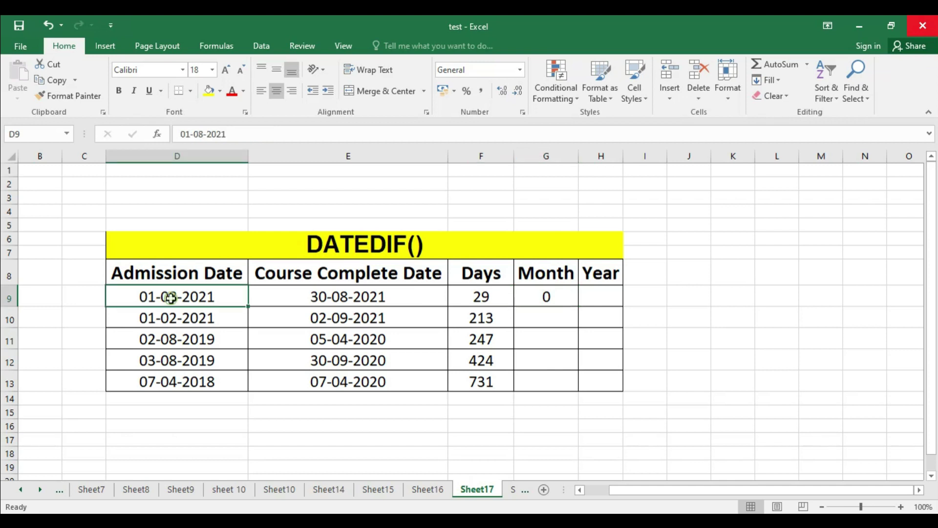
click(344, 300)
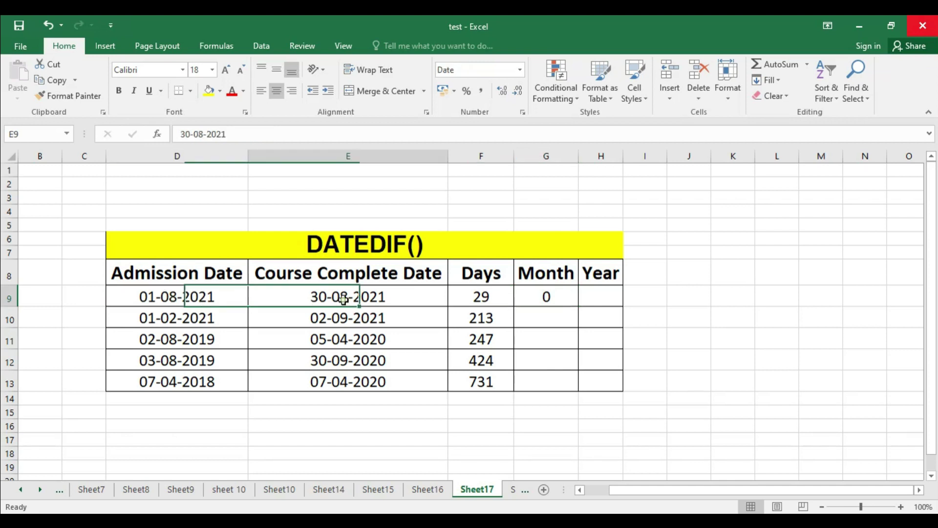
click(557, 298)
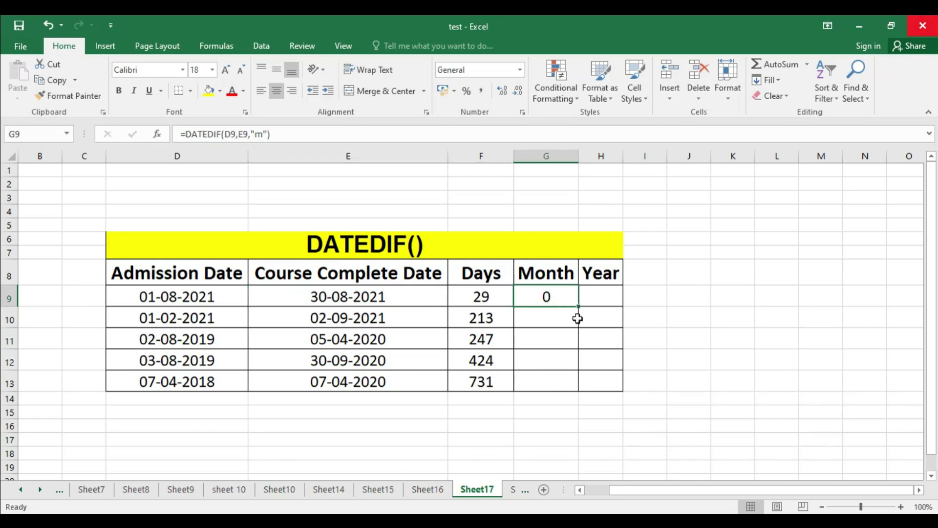
drag(579, 305, 580, 392)
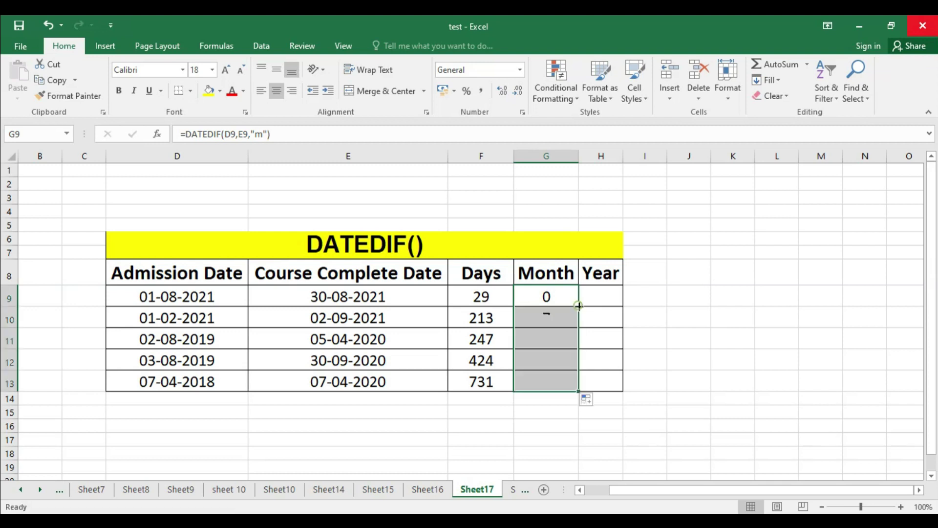
Step: Compare the month counts in rows 10 and 11 with their admission and course complete dates
click(202, 318)
click(347, 316)
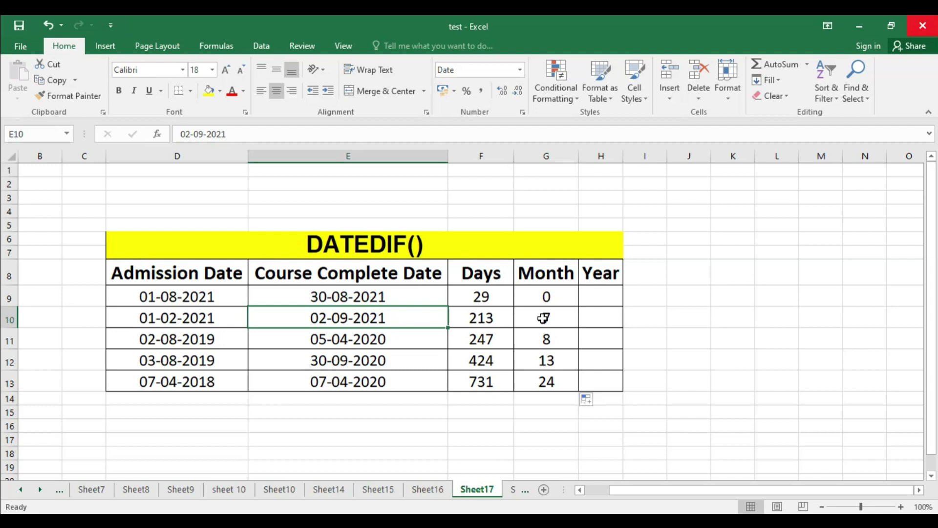
click(198, 339)
click(362, 341)
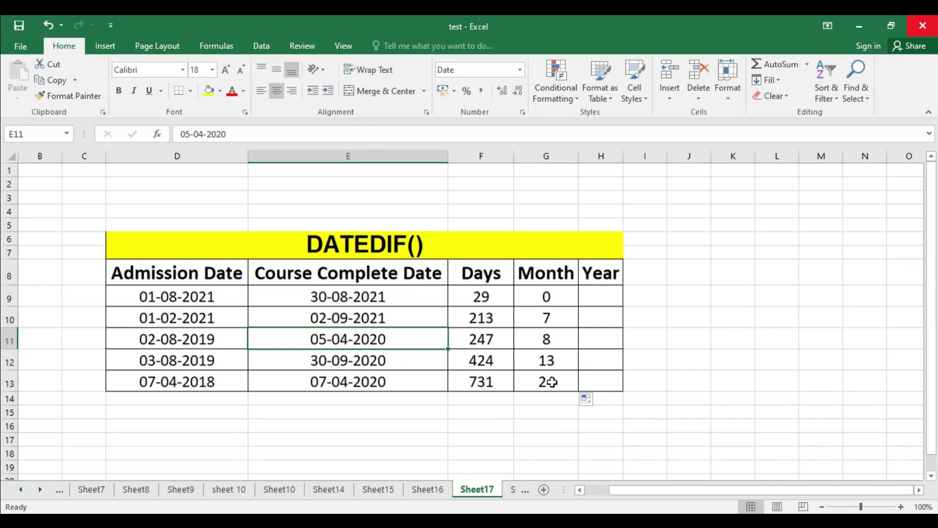
Step: Enter =datedif(D9,E9,"y") in H9 to calculate the complete years between admission and course completion
double_click(600, 296)
text(=dat)
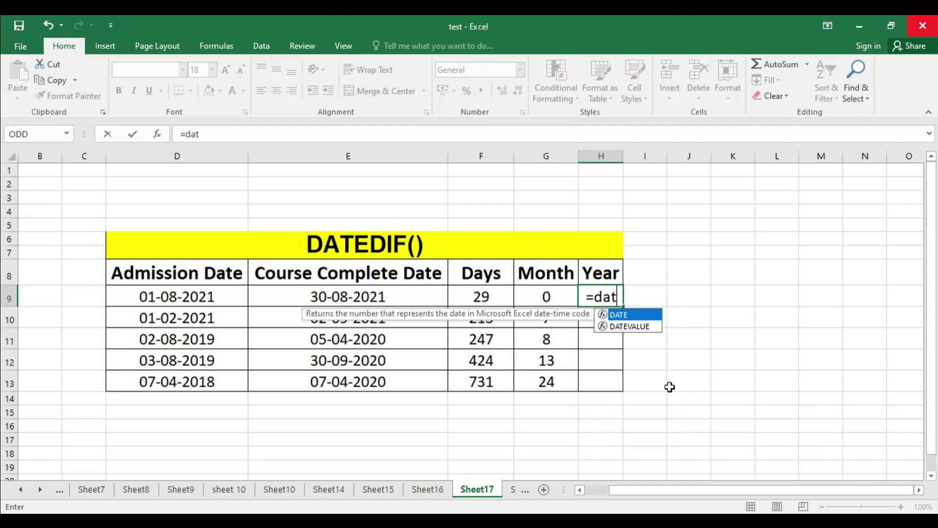
text(edif)
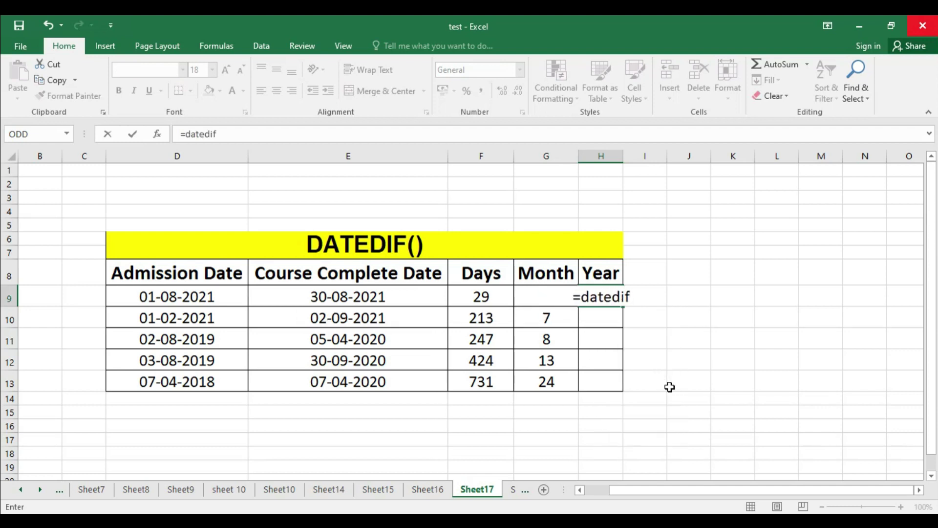
text(()
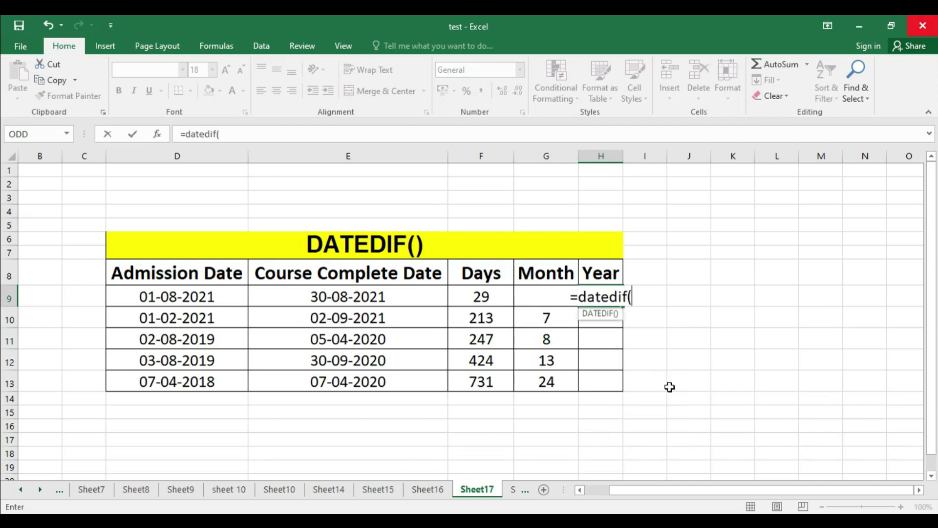
click(211, 298)
text(,)
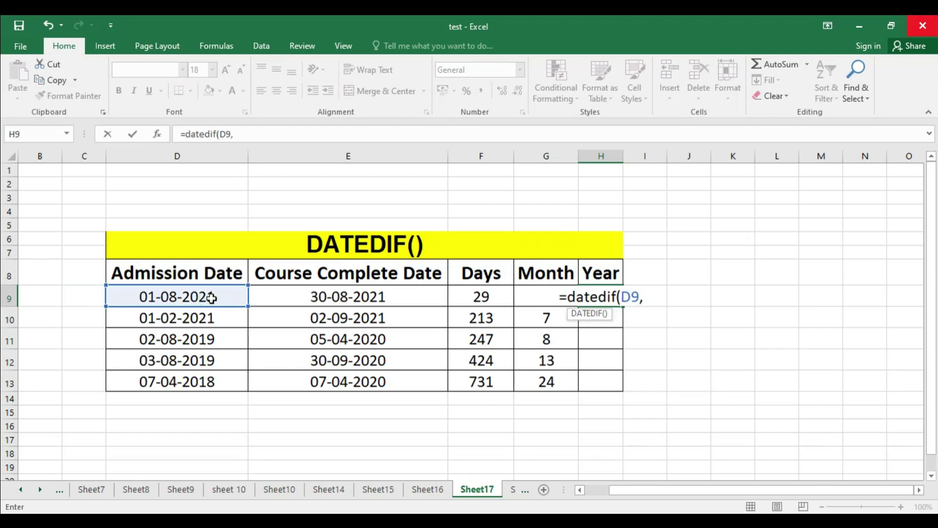
click(371, 296)
text(,")
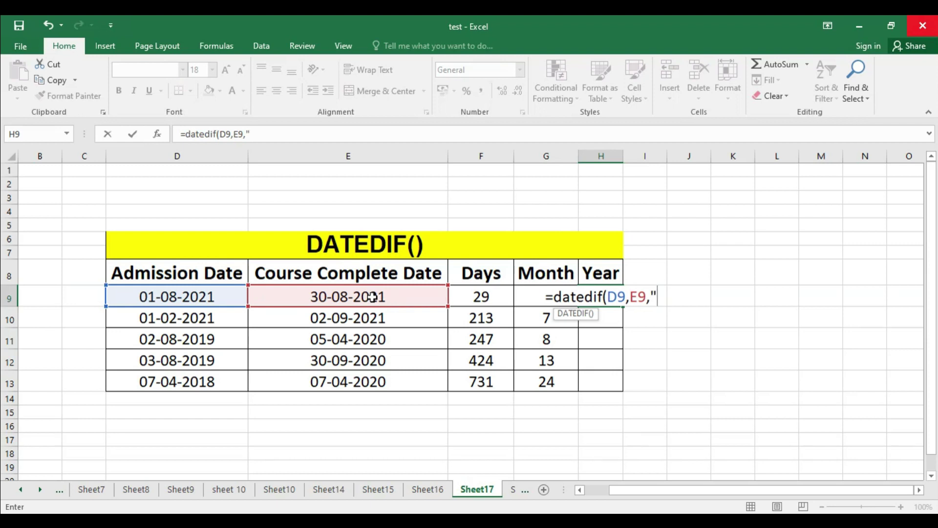
text(y"))
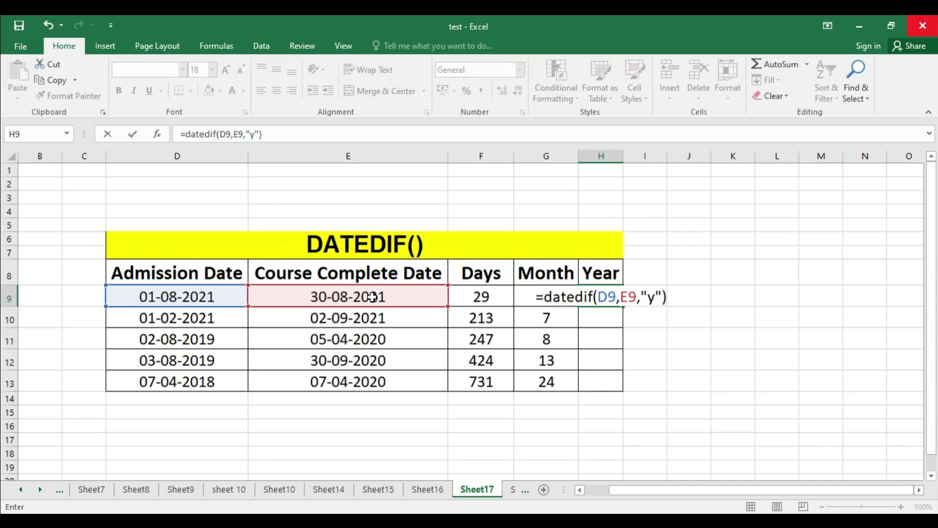
key(Return)
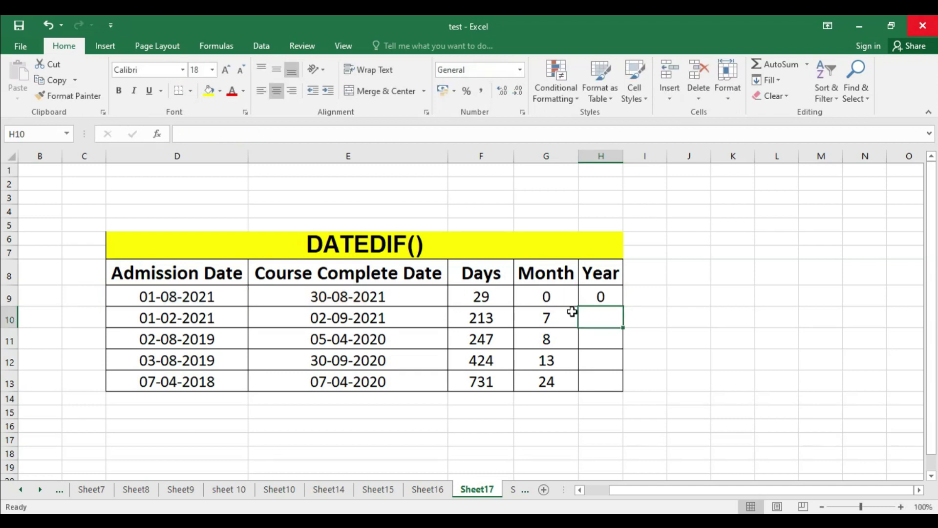
Step: Fill the year formula from H9 down to H13
click(607, 298)
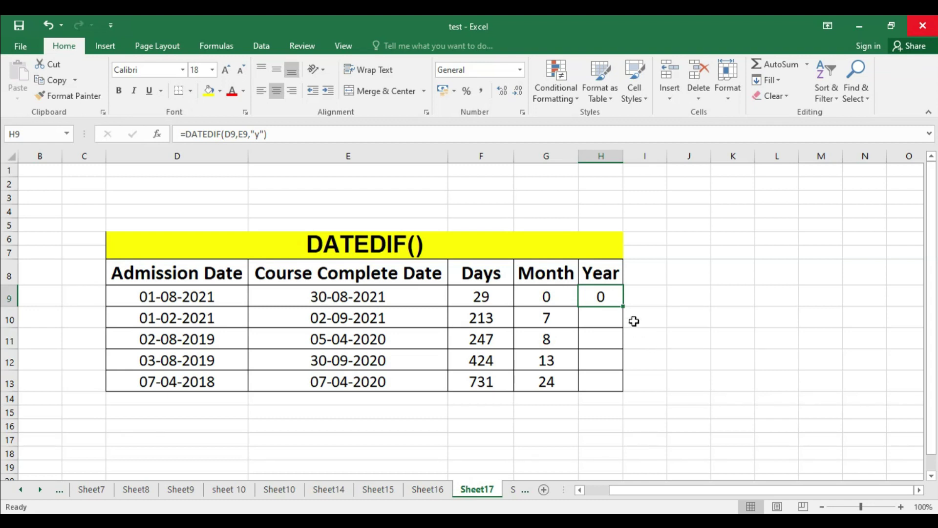
double_click(624, 309)
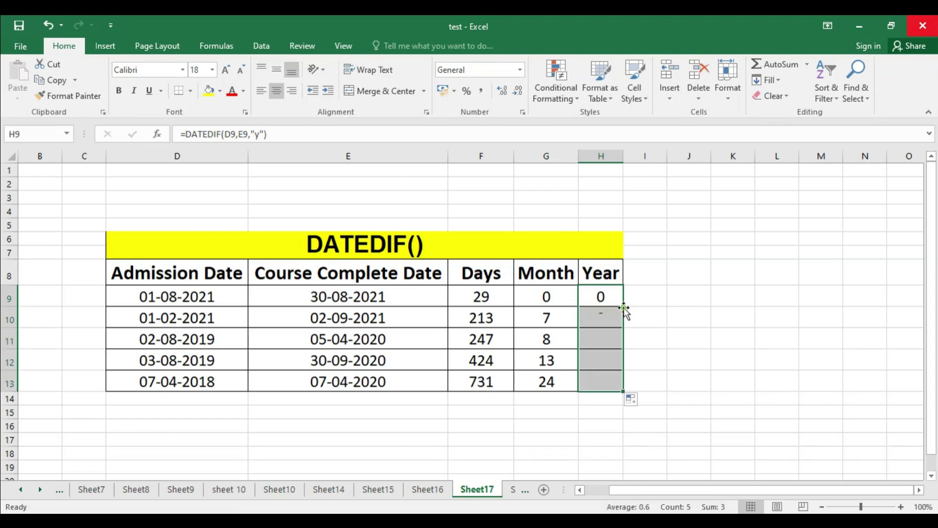
click(660, 314)
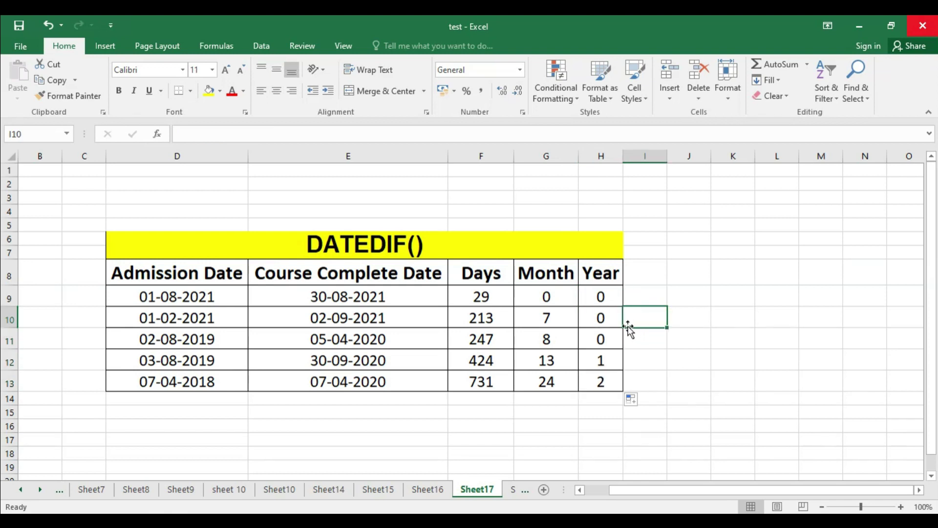
Step: Review the year results and their formulas row by row from H9 to H13
click(611, 300)
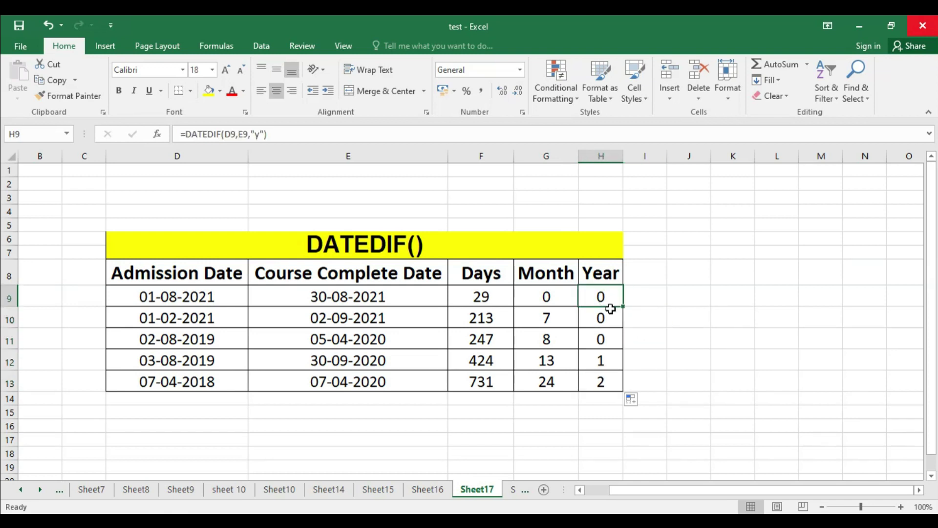
click(609, 318)
click(609, 335)
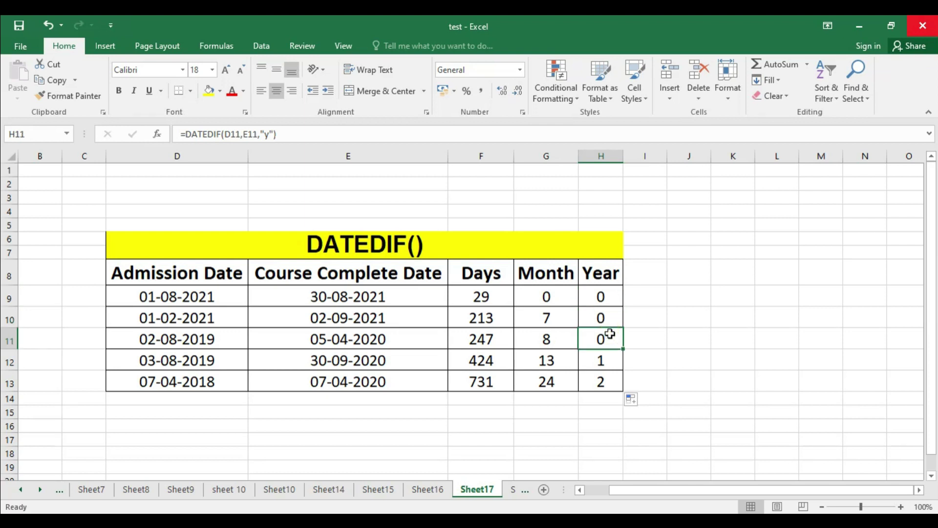
click(610, 362)
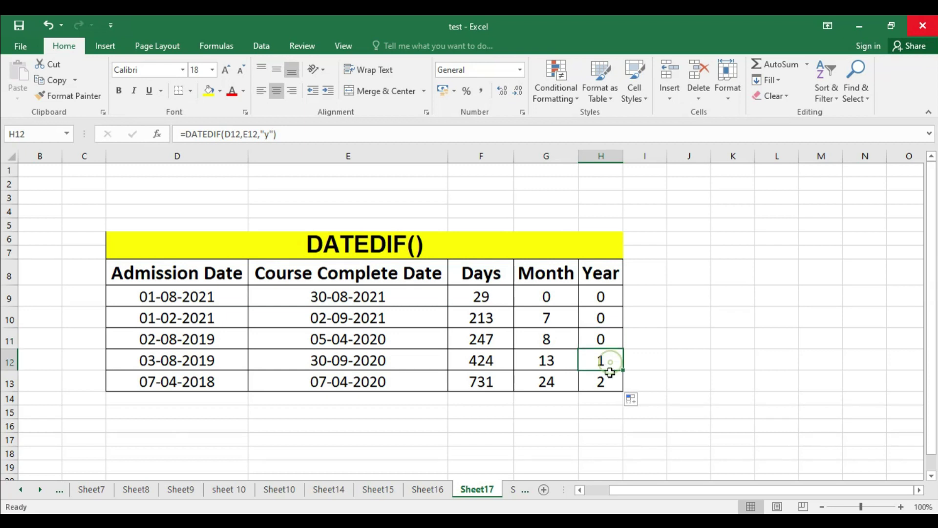
click(612, 381)
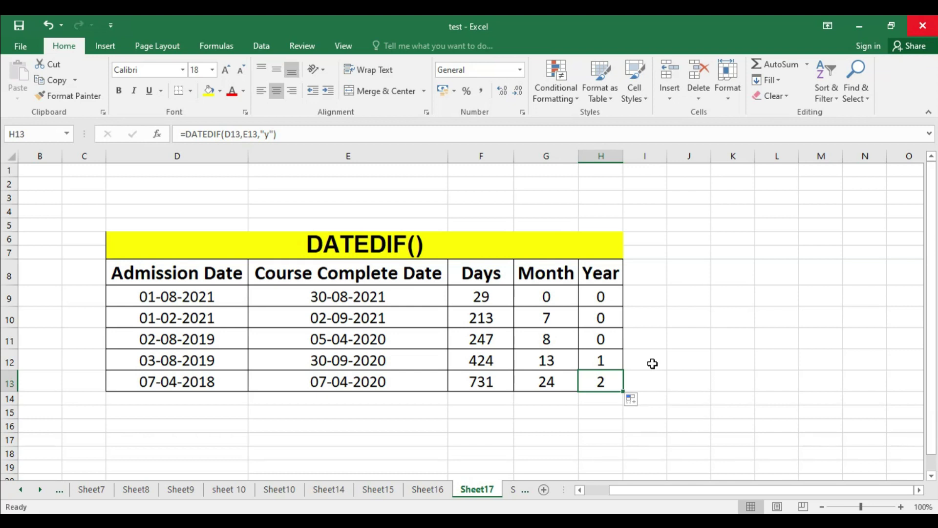
click(653, 363)
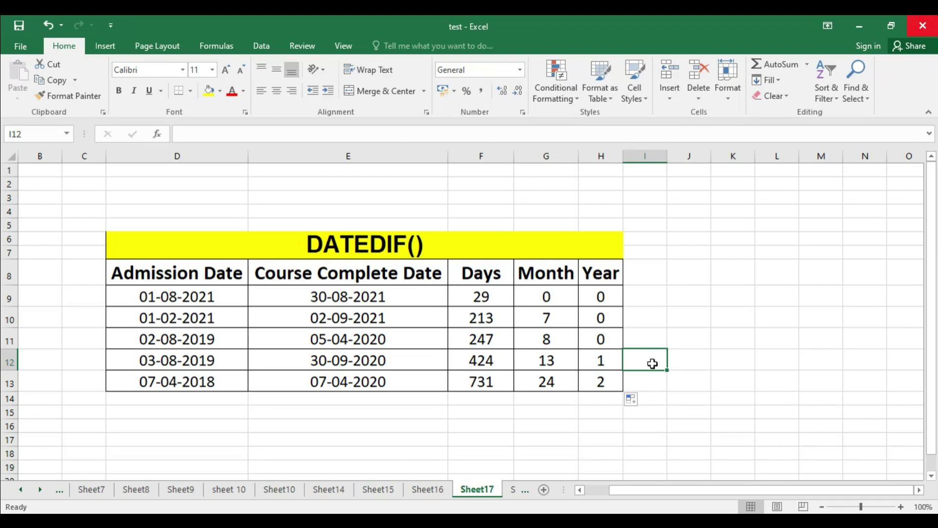